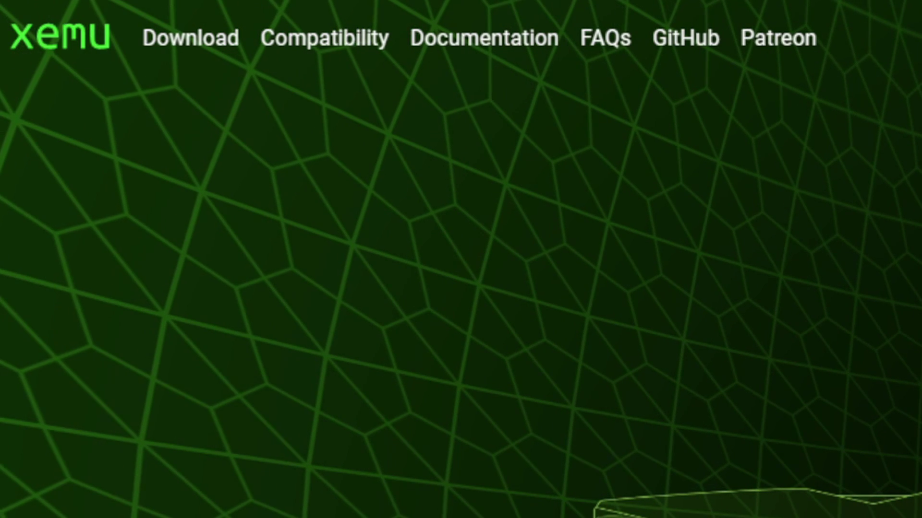
Browse the game compatibility list on the xemu website, checking how well individual titles are supported.
{"action": "left_click", "coordinate": [189, 56]}
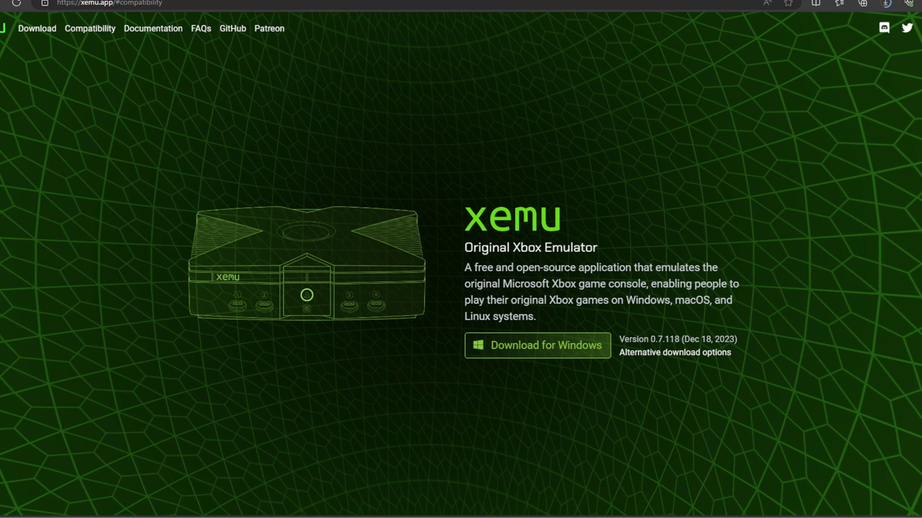
{"action": "scroll", "coordinate": [461, 260], "scroll_direction": "down", "scroll_amount": 15}
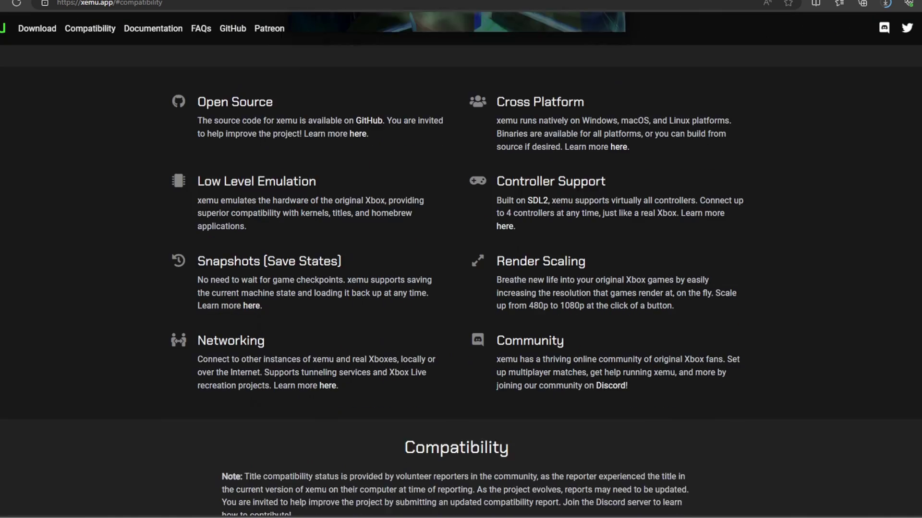
{"action": "scroll", "coordinate": [461, 259], "scroll_direction": "down", "scroll_amount": 9}
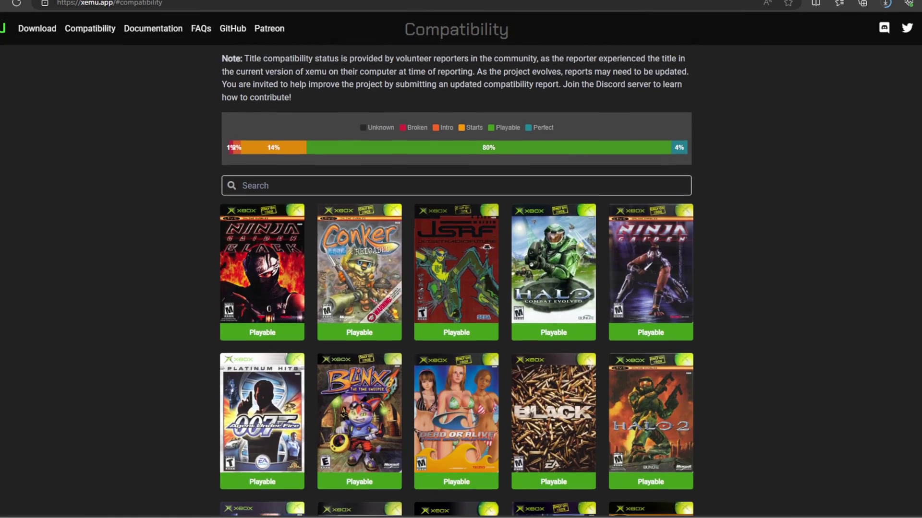
{"action": "scroll", "coordinate": [461, 259], "scroll_direction": "down", "scroll_amount": 15}
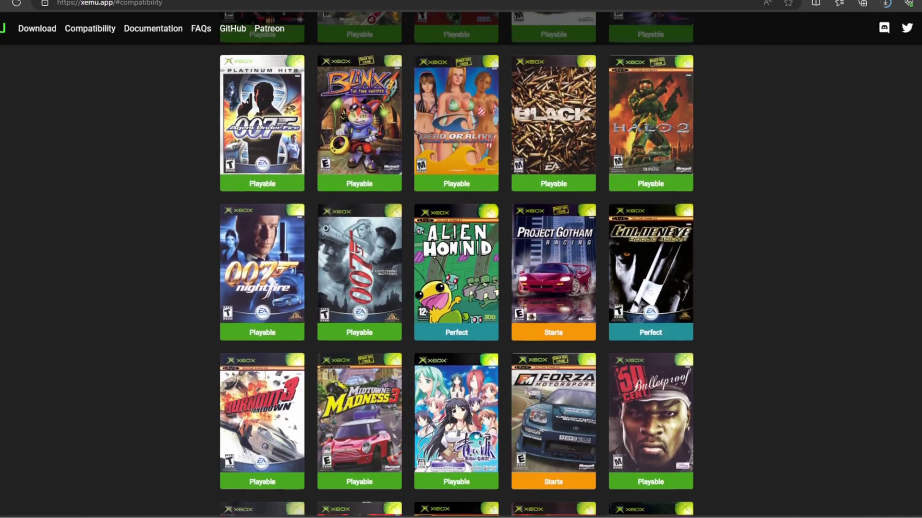
{"action": "scroll", "coordinate": [456, 264], "scroll_direction": "down", "scroll_amount": 15}
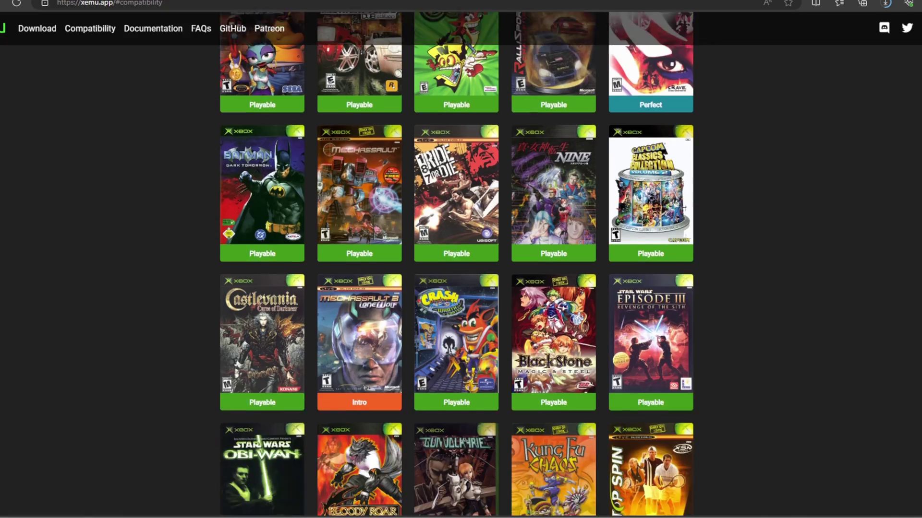
{"action": "scroll", "coordinate": [456, 264], "scroll_direction": "down", "scroll_amount": 10}
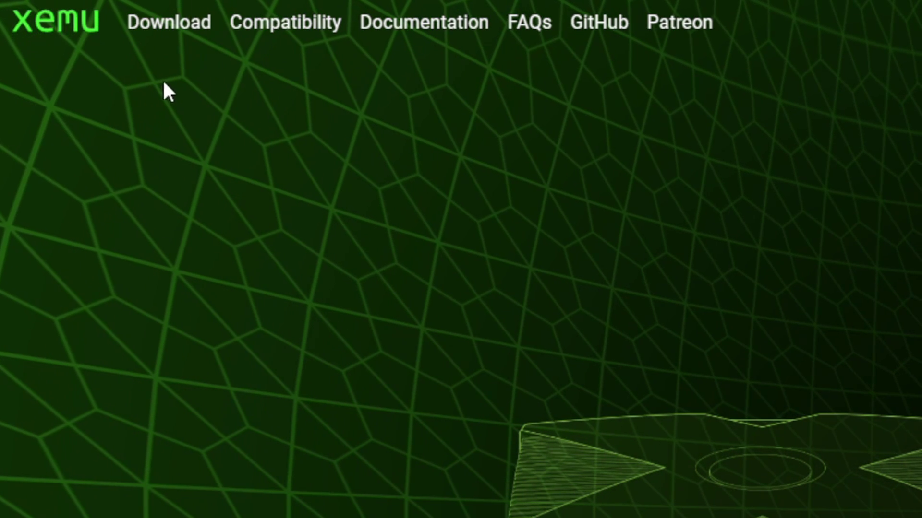
Go from the xemu download page to the Required Files documentation and show its Flash ROM Image (BIOS) section.
{"action": "left_click", "coordinate": [160, 25]}
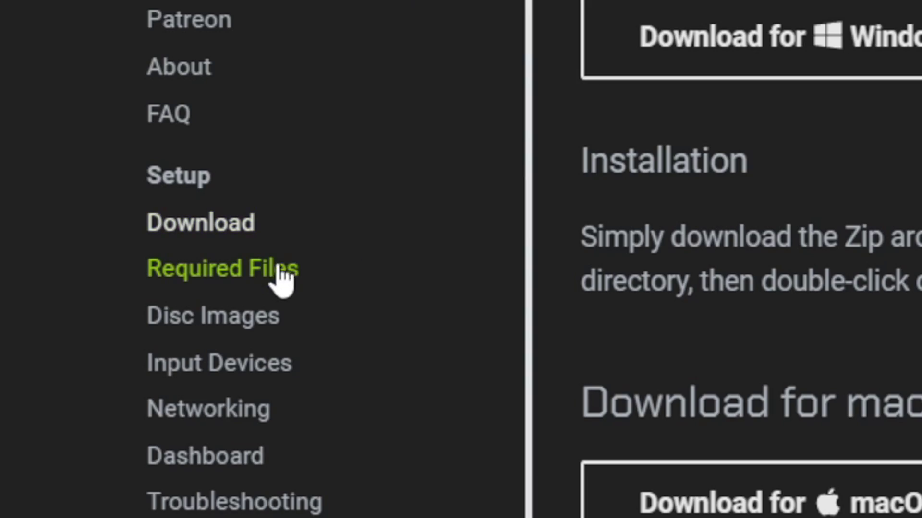
{"action": "left_click", "coordinate": [231, 270]}
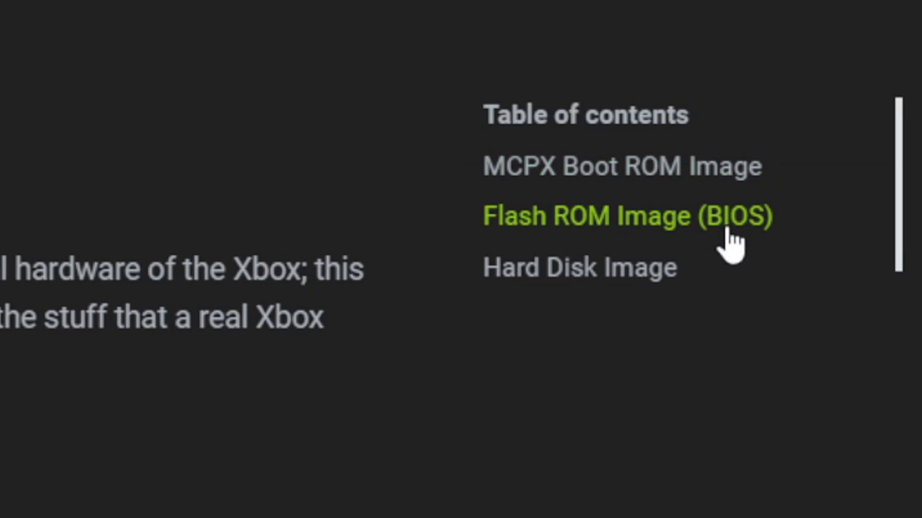
{"action": "left_click", "coordinate": [716, 217]}
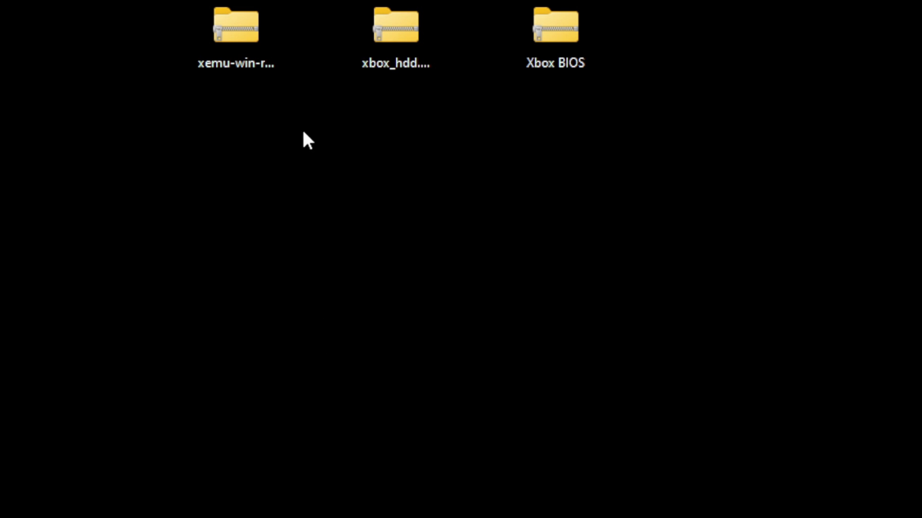
Extract the xemu-win-release archive on the desktop into its own folder with 7-Zip and delete the archive.
{"action": "right_click", "coordinate": [238, 40]}
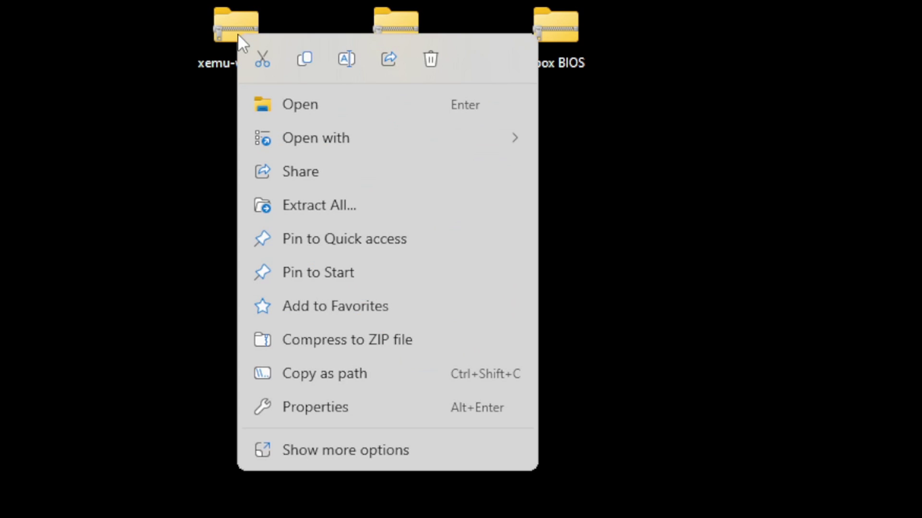
{"action": "left_click", "coordinate": [379, 450]}
{"action": "mouse_move", "coordinate": [325, 157]}
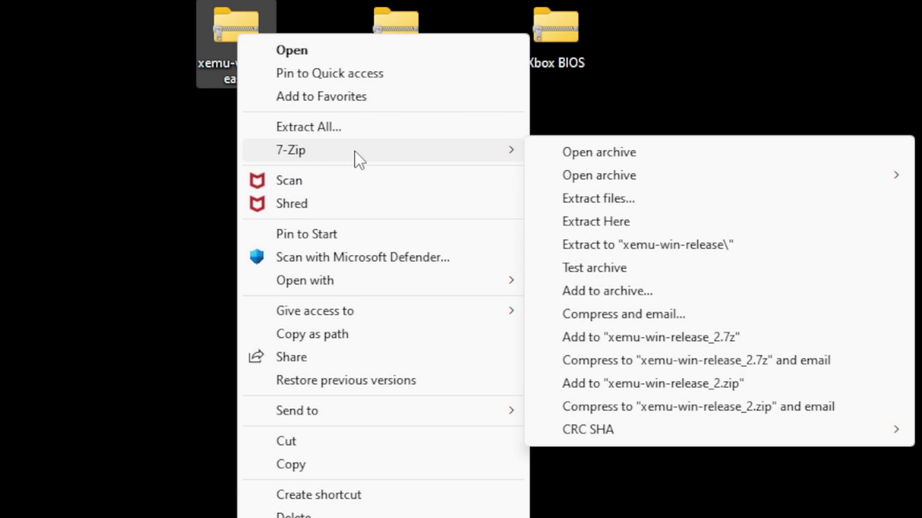
{"action": "left_click", "coordinate": [756, 245]}
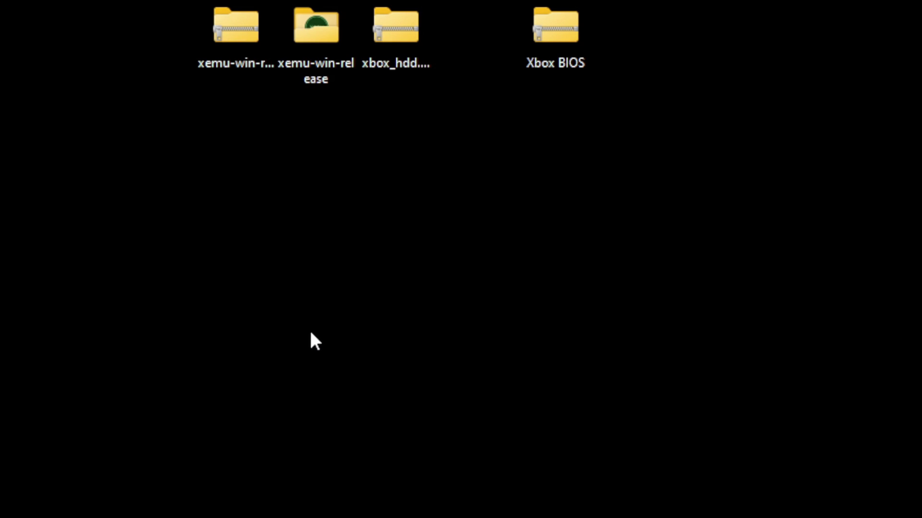
{"action": "right_click", "coordinate": [228, 36]}
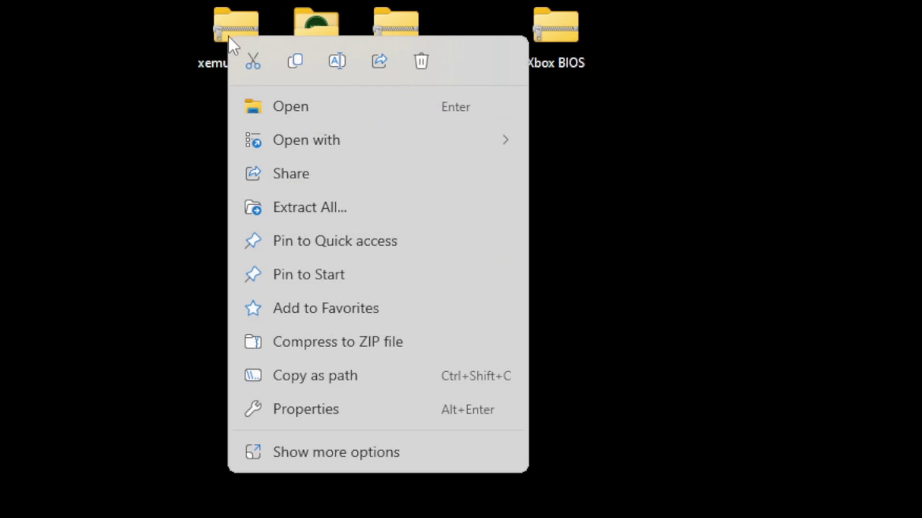
{"action": "left_click", "coordinate": [407, 62]}
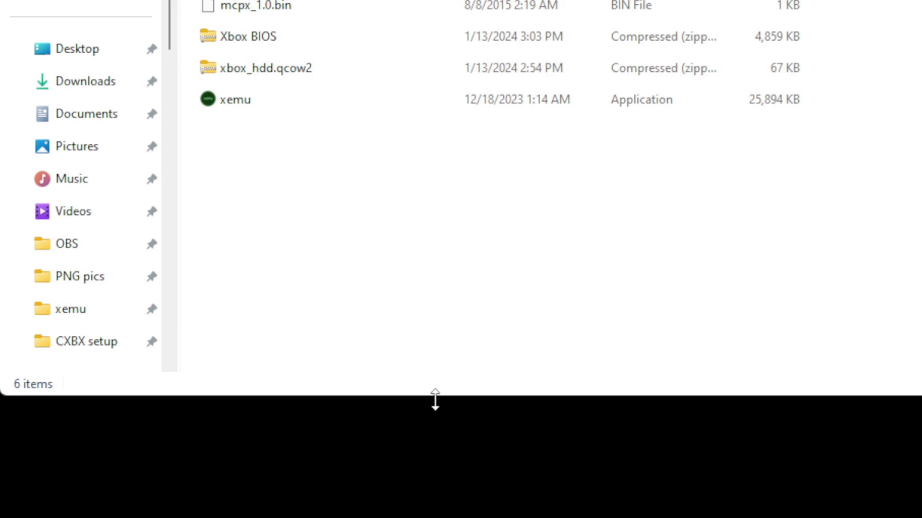
Extract the Xbox BIOS archive into its own Xbox BIOS folder with 7-Zip and delete the archive.
{"action": "right_click", "coordinate": [251, 38]}
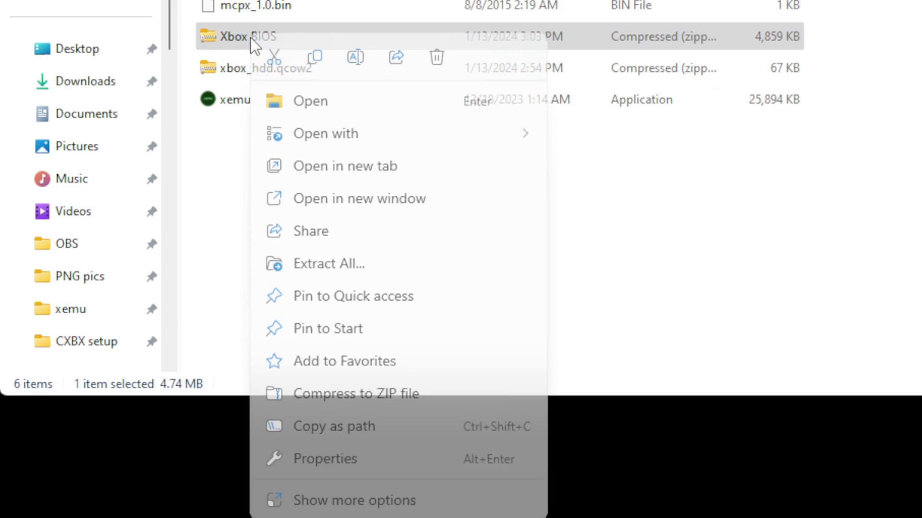
{"action": "left_click", "coordinate": [367, 498]}
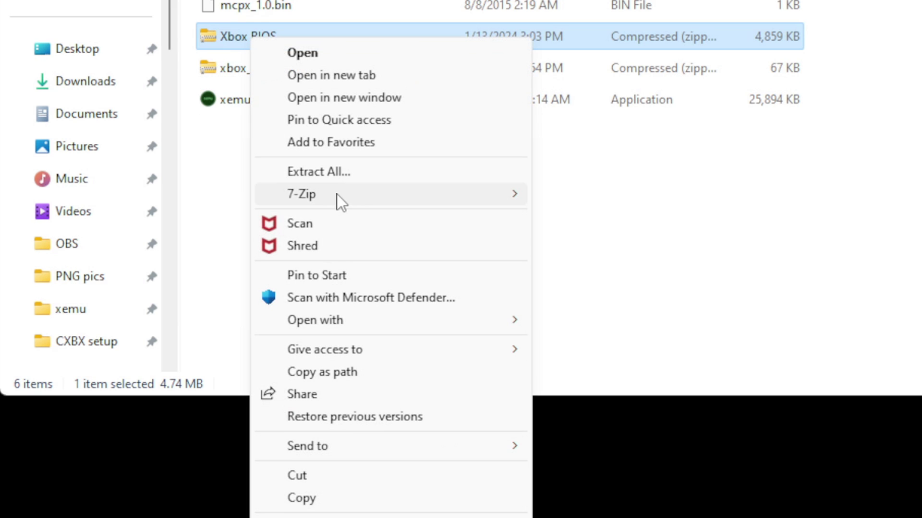
{"action": "mouse_move", "coordinate": [337, 195]}
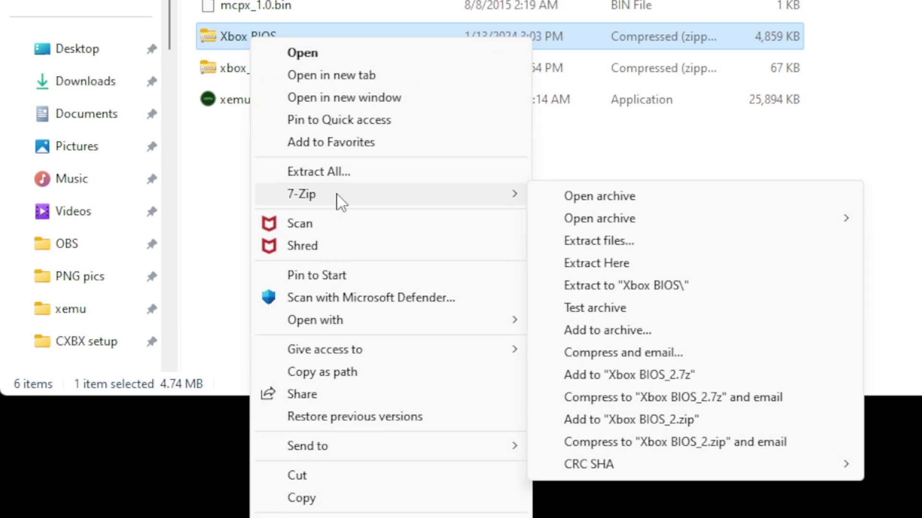
{"action": "left_click", "coordinate": [675, 287]}
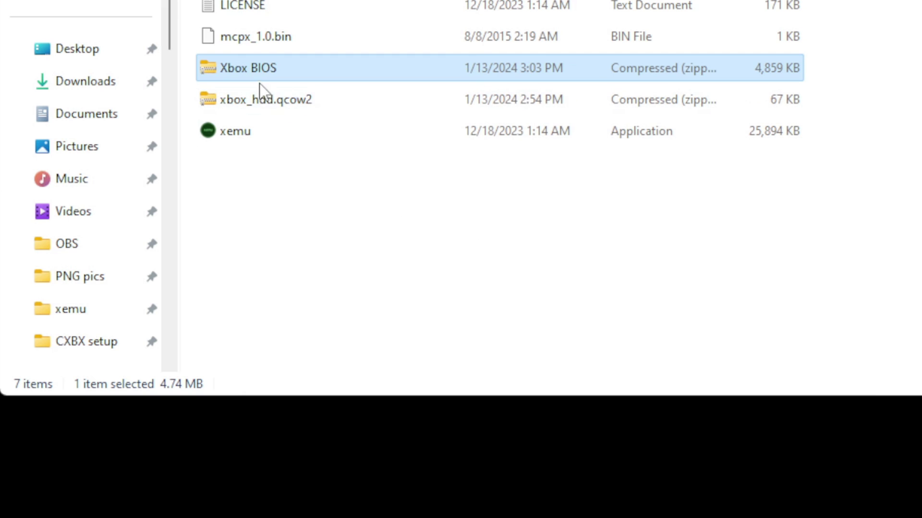
{"action": "right_click", "coordinate": [254, 70]}
{"action": "left_click", "coordinate": [441, 67]}
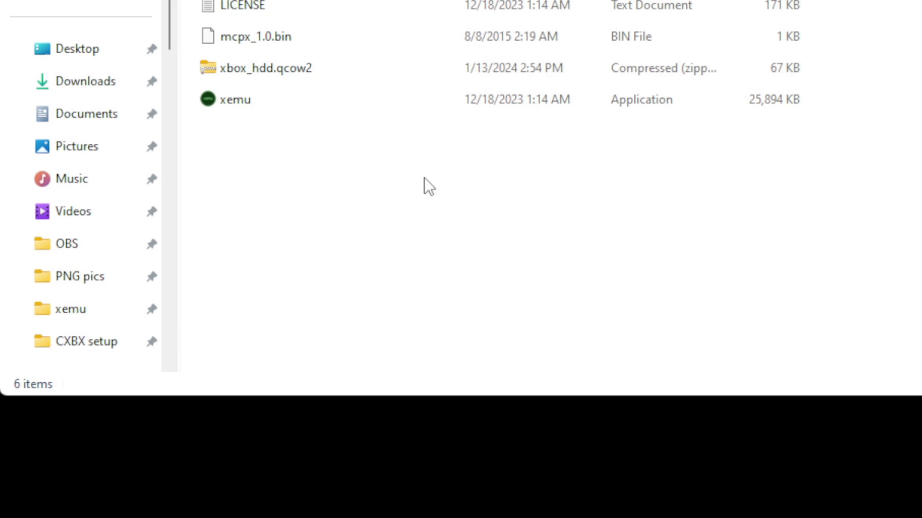
Extract the xbox_hdd.qcow2 archive directly into the xemu-win-release folder with 7-Zip and delete the archive.
{"action": "right_click", "coordinate": [257, 69]}
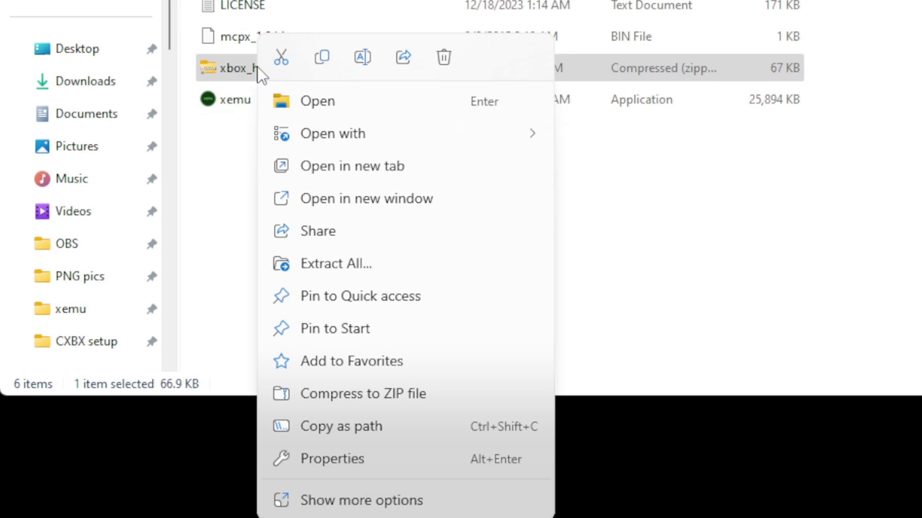
{"action": "left_click", "coordinate": [379, 501]}
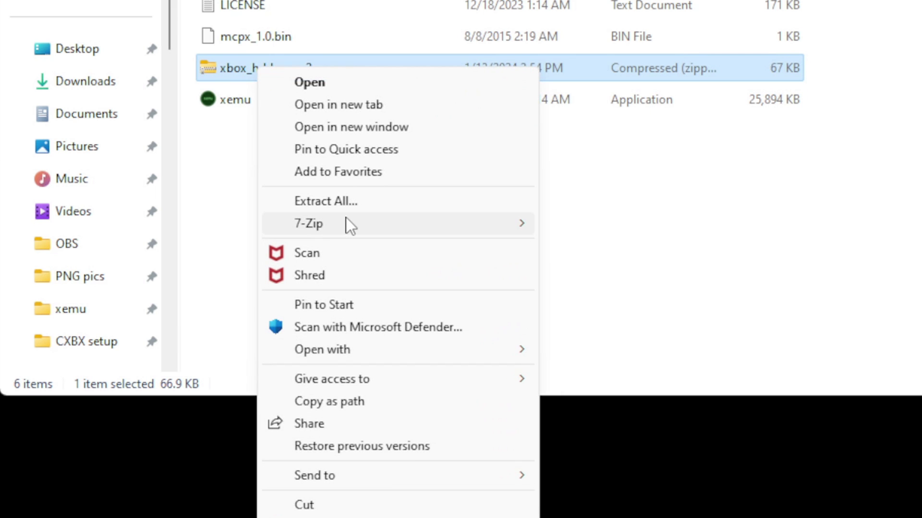
{"action": "mouse_move", "coordinate": [346, 218]}
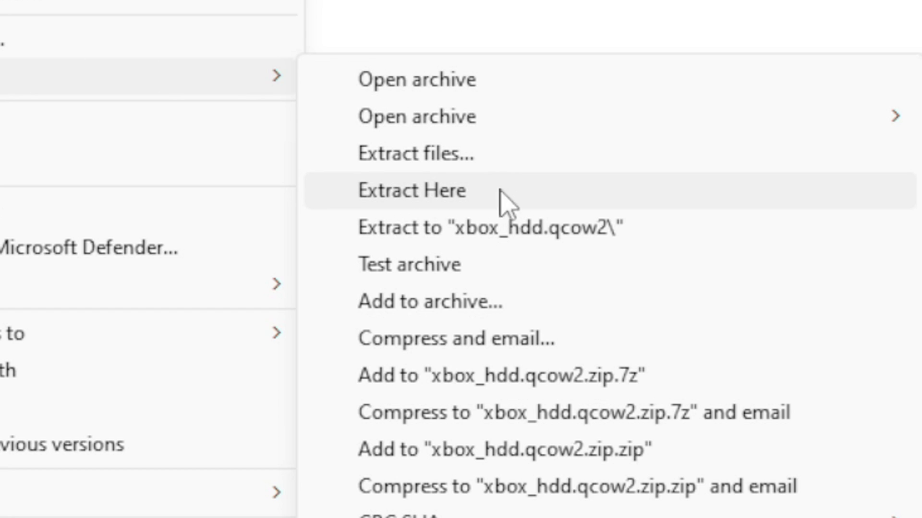
{"action": "left_click", "coordinate": [469, 191]}
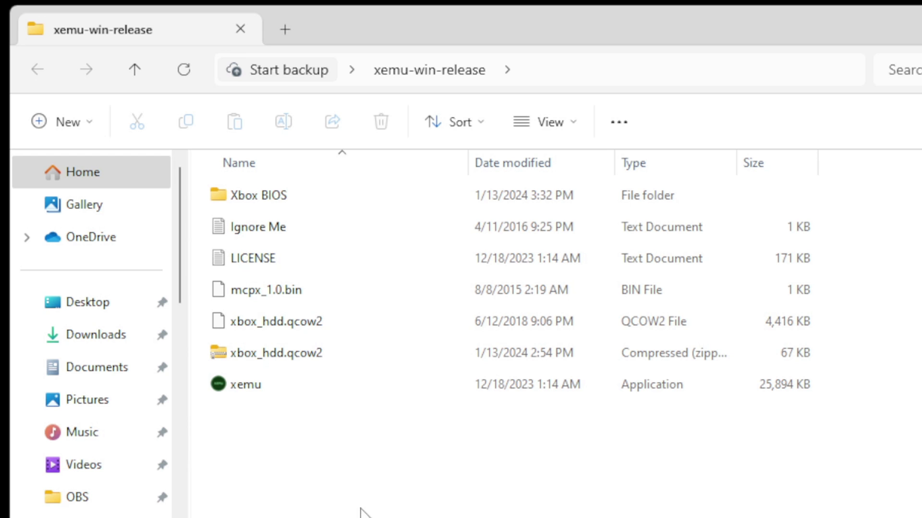
{"action": "right_click", "coordinate": [264, 354]}
{"action": "left_click", "coordinate": [449, 311]}
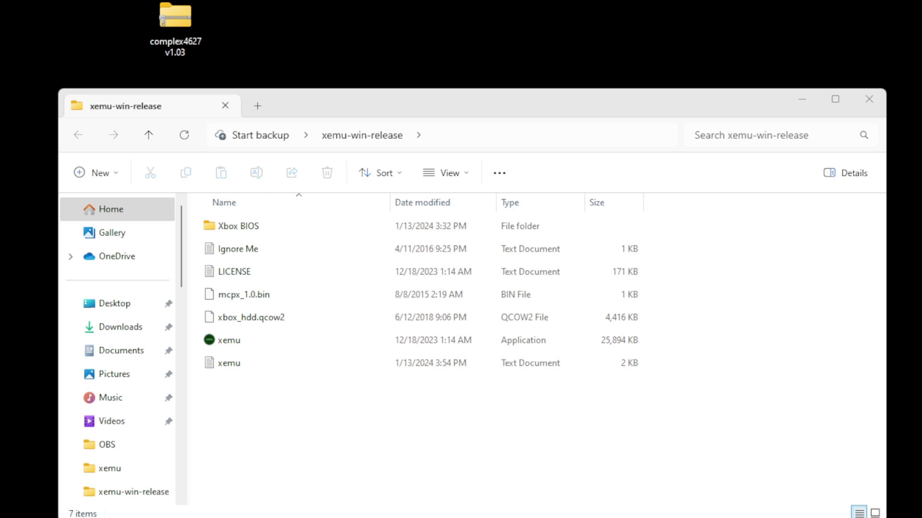
Move the complex4627v1.03 archive from the desktop into the Xbox BIOS folder and open that folder.
{"action": "left_click_drag", "start_coordinate": [175, 21], "coordinate": [275, 226]}
{"action": "double_click", "coordinate": [235, 233]}
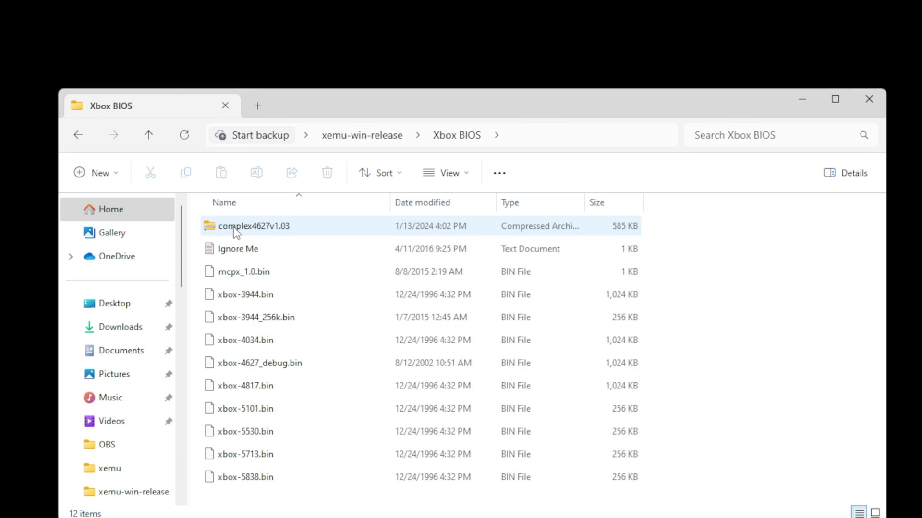
Extract the complex4627v1.03 archive directly into the Xbox BIOS folder with 7-Zip and delete the archive.
{"action": "left_click", "coordinate": [234, 227]}
{"action": "right_click", "coordinate": [255, 231]}
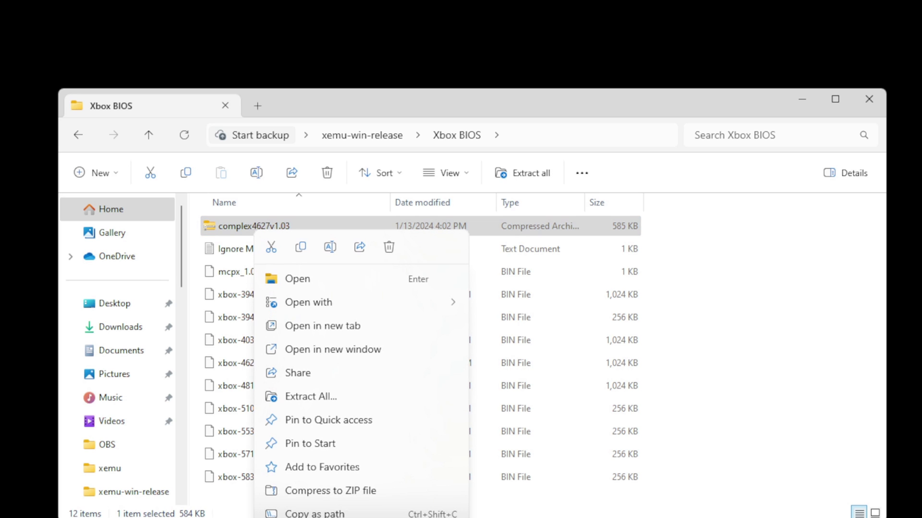
{"action": "key", "text": "shift+F10"}
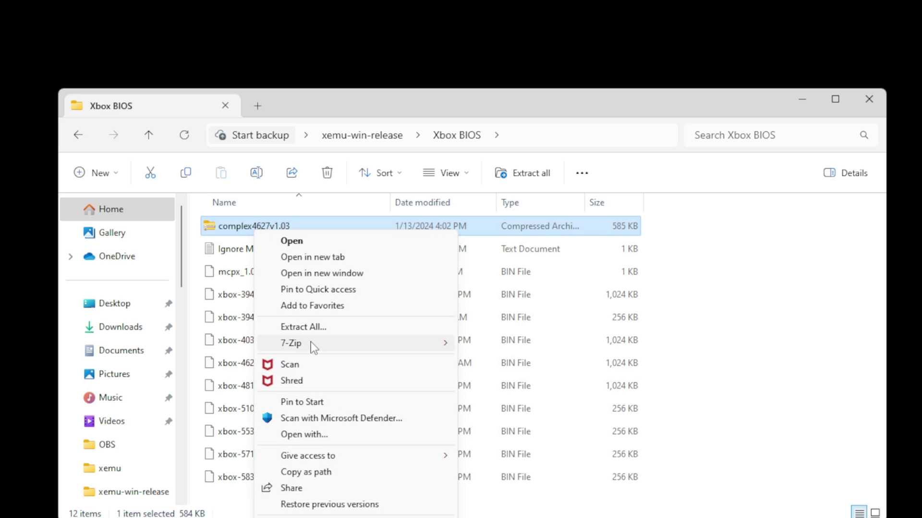
{"action": "mouse_move", "coordinate": [310, 342]}
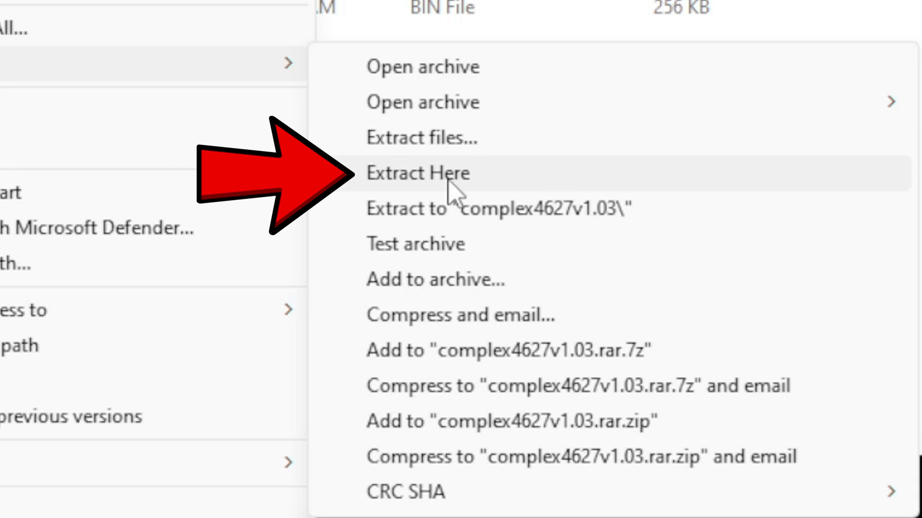
{"action": "left_click", "coordinate": [461, 185]}
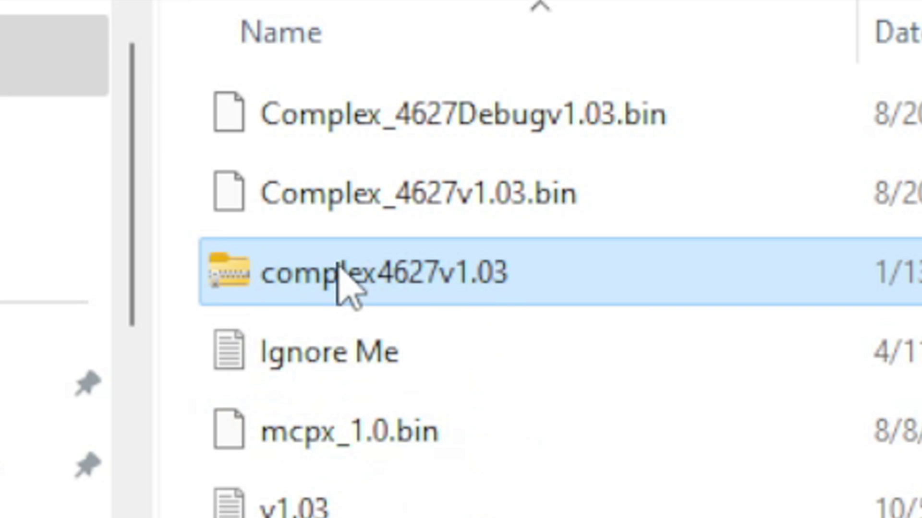
{"action": "right_click", "coordinate": [241, 272]}
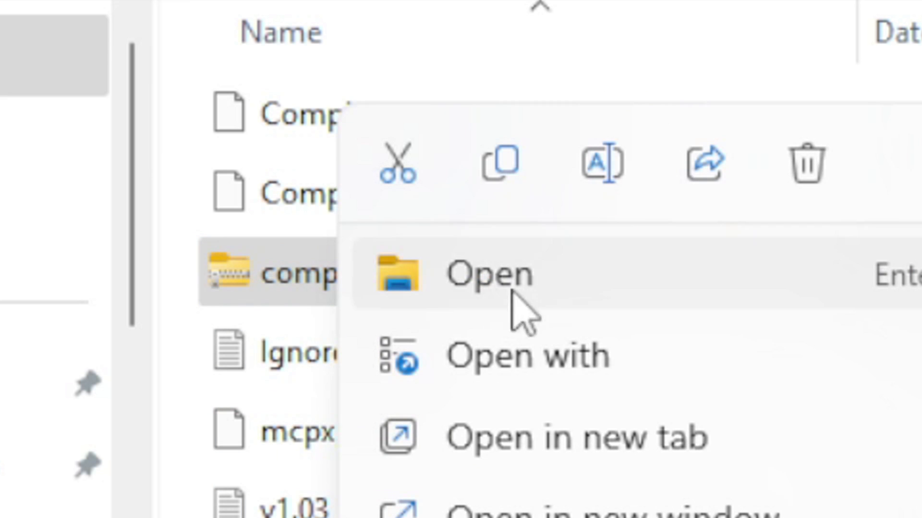
{"action": "left_click", "coordinate": [807, 163]}
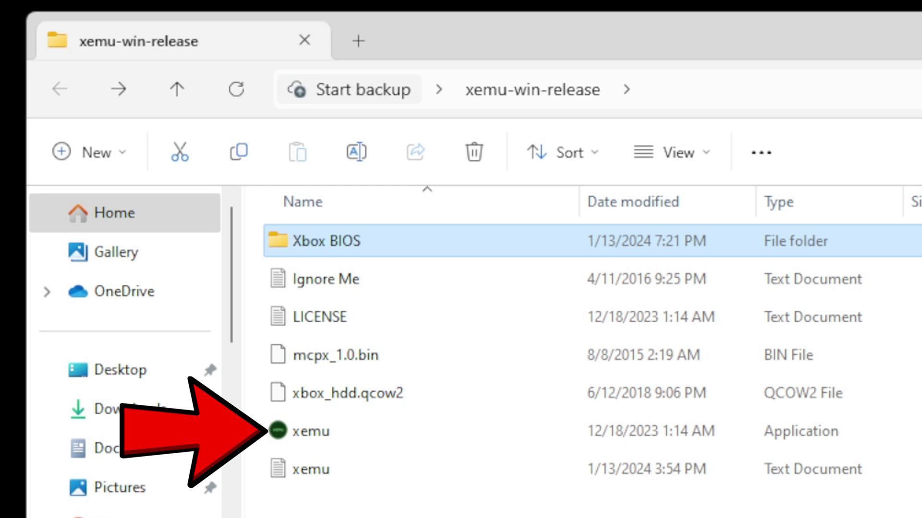
Launch the xemu application from the xemu-win-release folder and open its system configuration settings.
{"action": "double_click", "coordinate": [339, 433]}
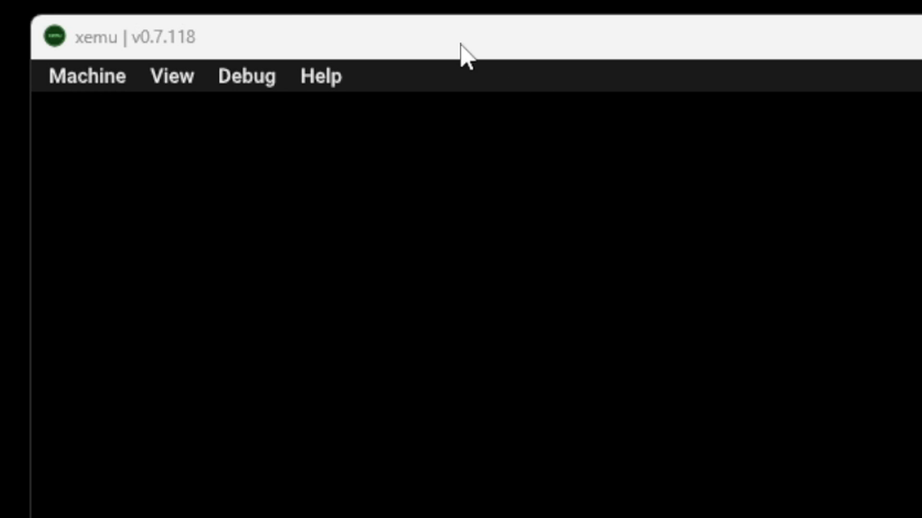
{"action": "left_click", "coordinate": [79, 89]}
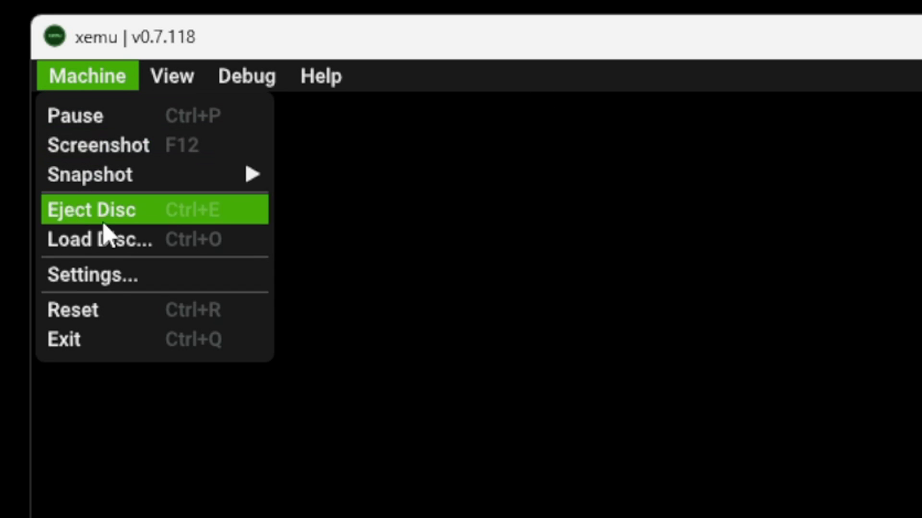
{"action": "left_click", "coordinate": [115, 280]}
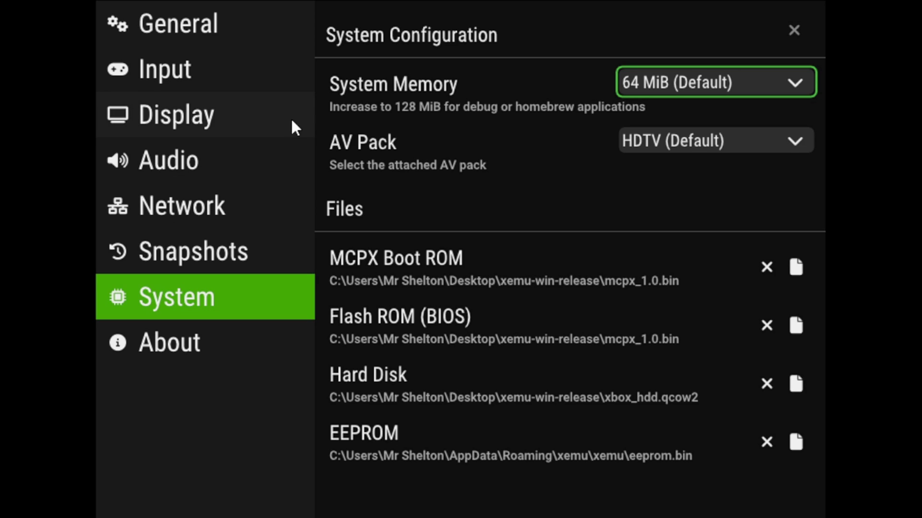
Set the MCPX Boot ROM file to mcpx_1.0.bin from the Xbox BIOS folder.
{"action": "left_click", "coordinate": [800, 269]}
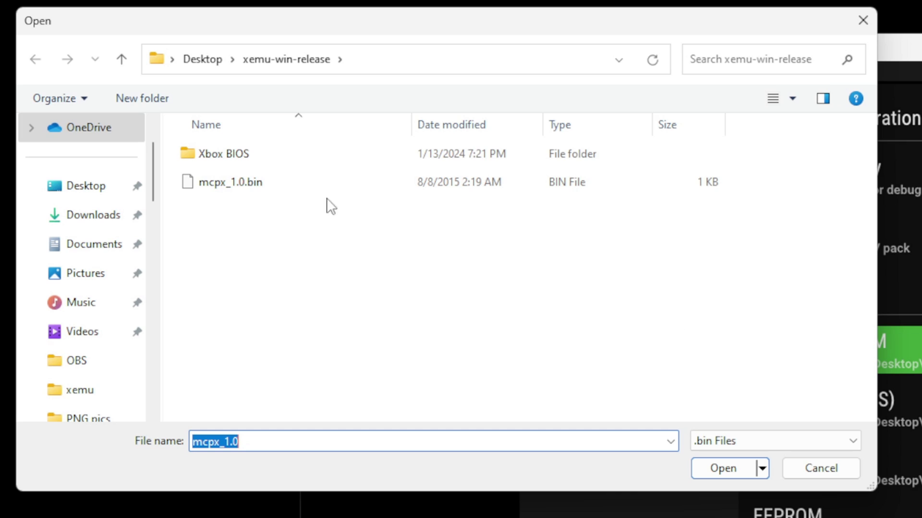
{"action": "double_click", "coordinate": [243, 160]}
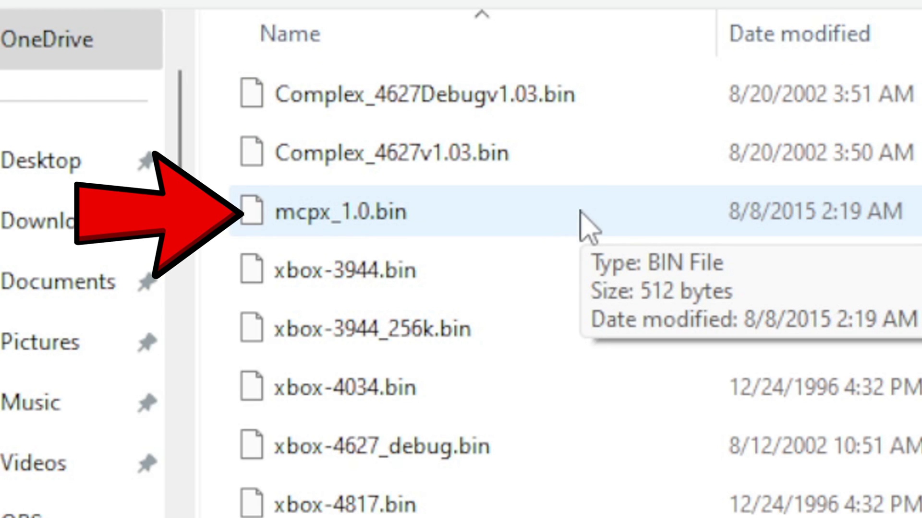
{"action": "double_click", "coordinate": [580, 212]}
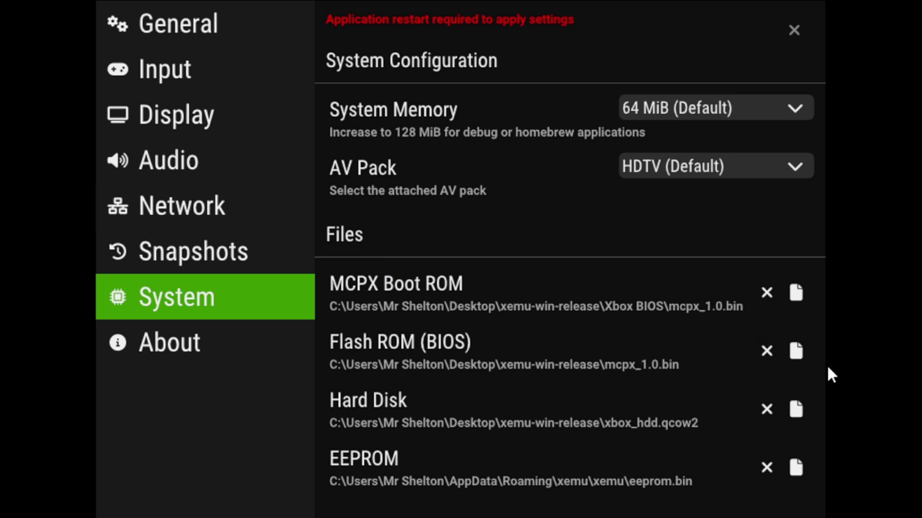
Set the Flash ROM (BIOS) file to Complex_4627v1.03.bin from the Xbox BIOS folder and open the Hard Disk file selection.
{"action": "left_click", "coordinate": [798, 355]}
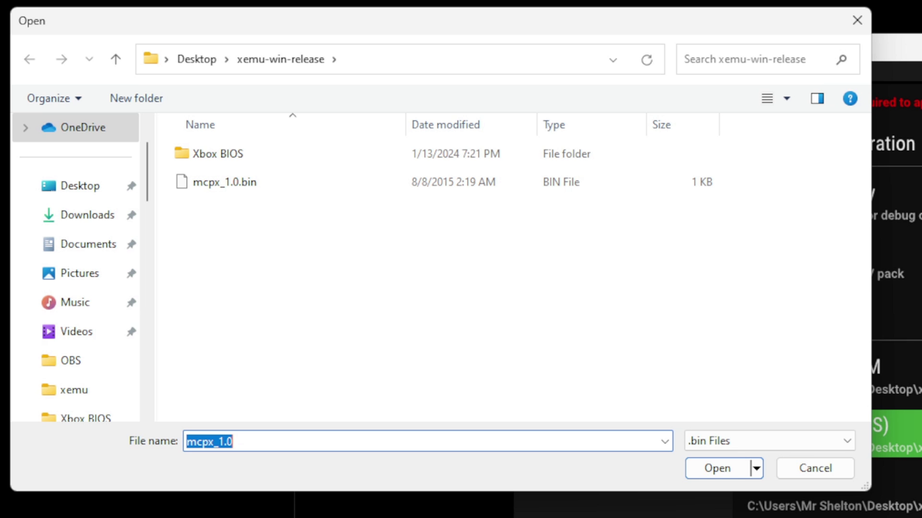
{"action": "double_click", "coordinate": [235, 157]}
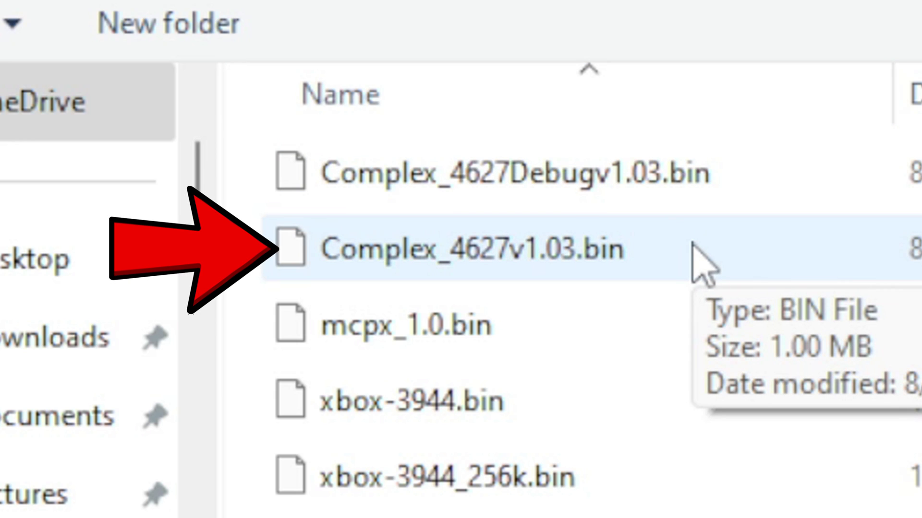
{"action": "double_click", "coordinate": [623, 261]}
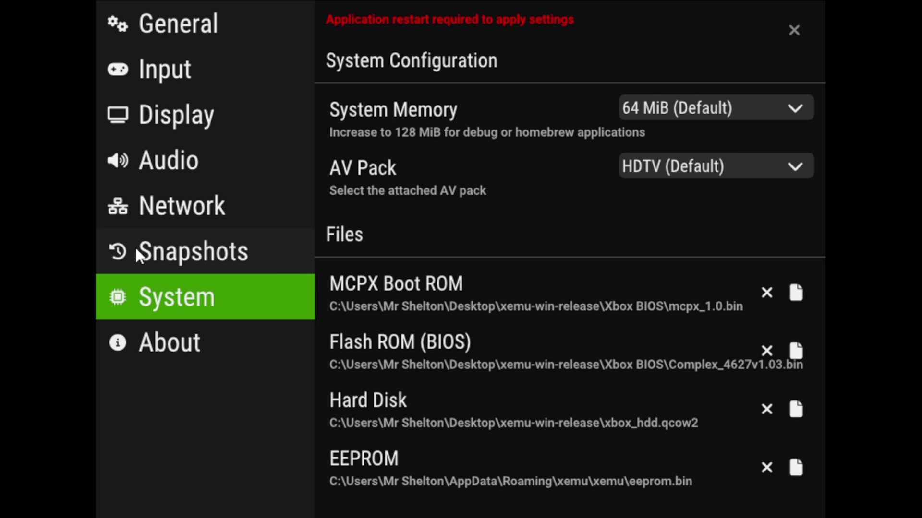
{"action": "left_click", "coordinate": [800, 415]}
Set the internal resolution scale to 2x in the display settings.
{"action": "left_click", "coordinate": [217, 122]}
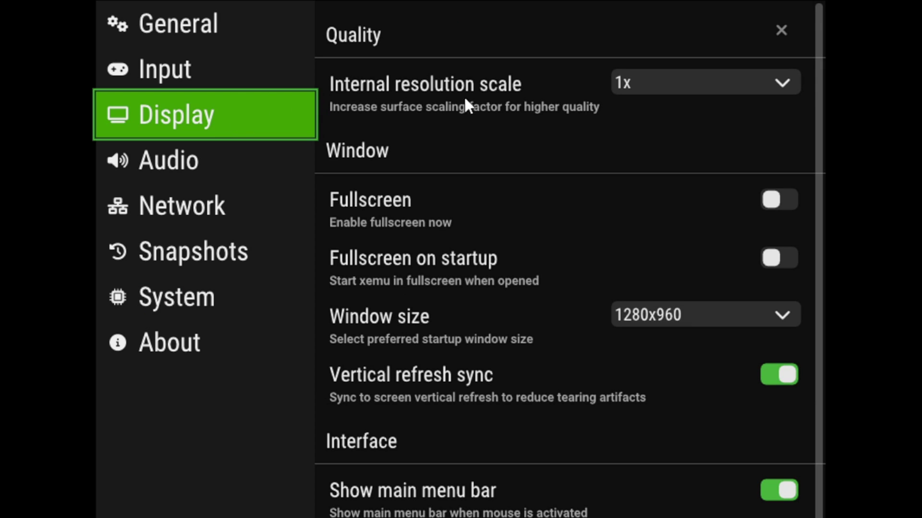
{"action": "left_click", "coordinate": [781, 86]}
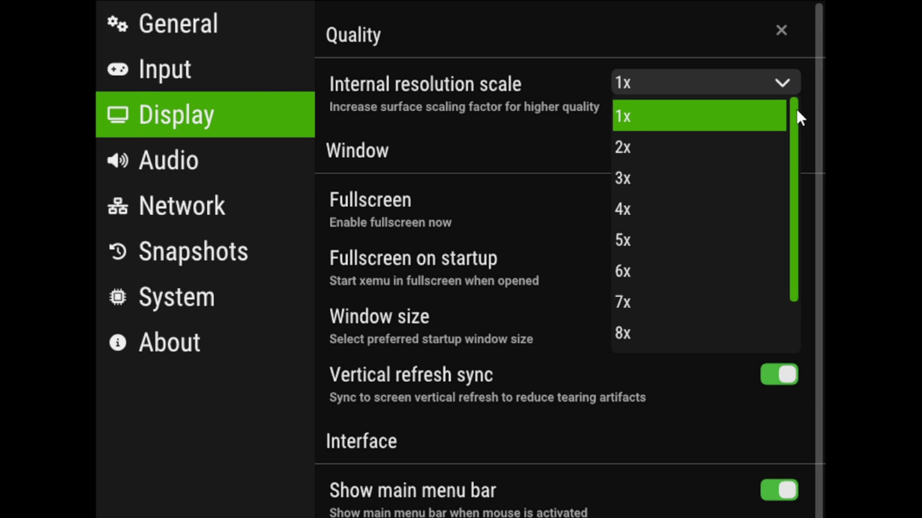
{"action": "left_click_drag", "start_coordinate": [796, 113], "coordinate": [793, 195]}
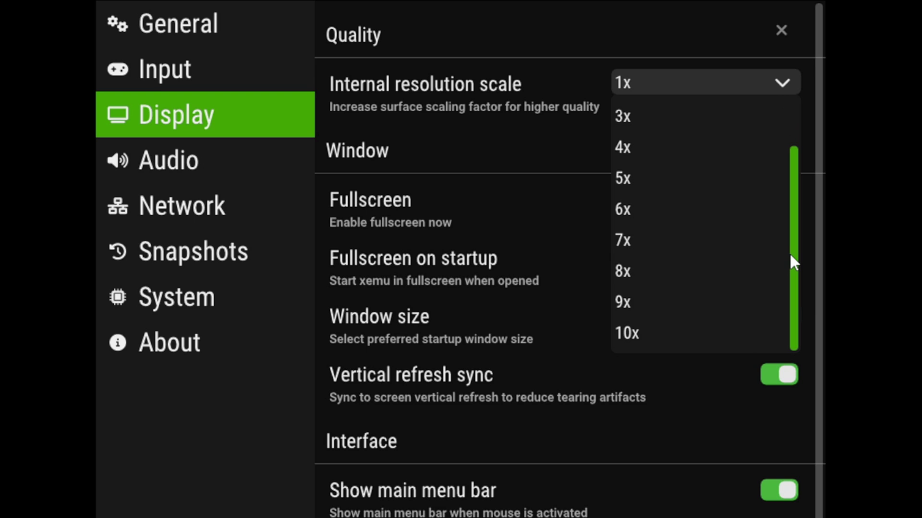
{"action": "left_click_drag", "start_coordinate": [791, 262], "coordinate": [813, 91]}
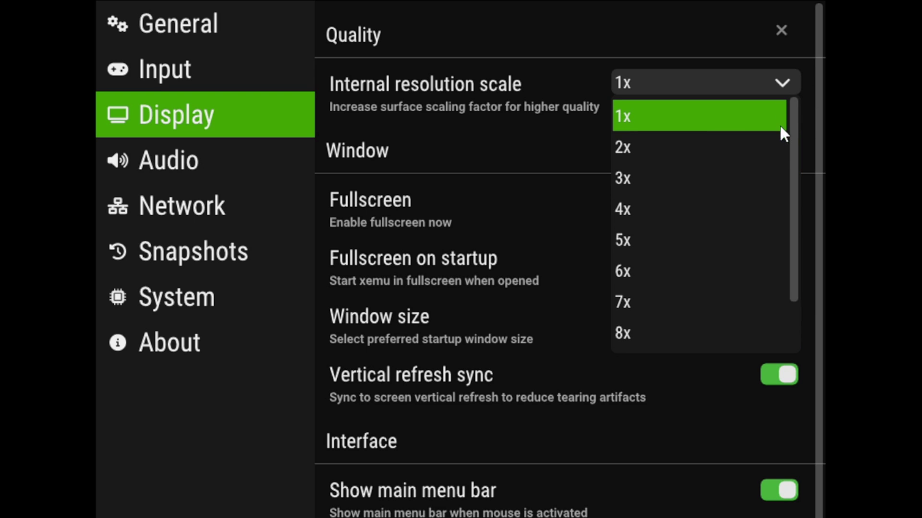
{"action": "left_click", "coordinate": [629, 149]}
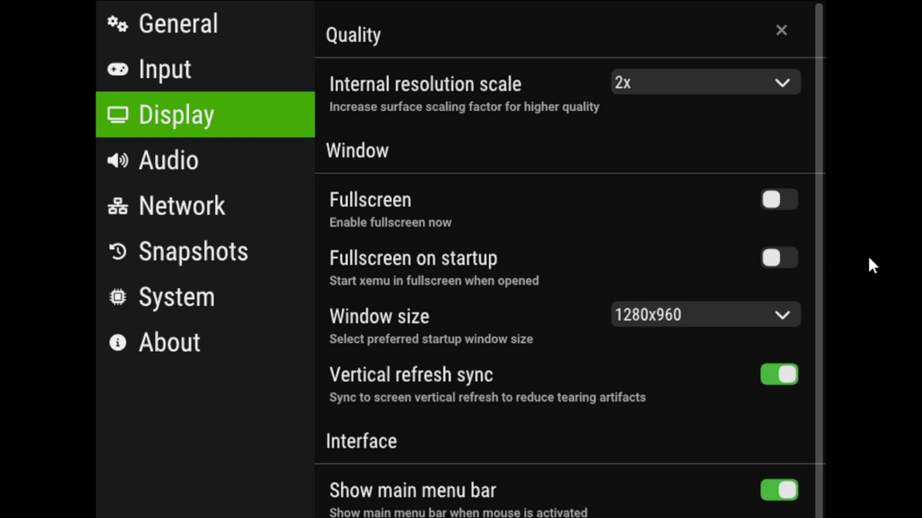
Enable fullscreen on startup and set the startup window size to 1920x1080.
{"action": "left_click", "coordinate": [791, 257]}
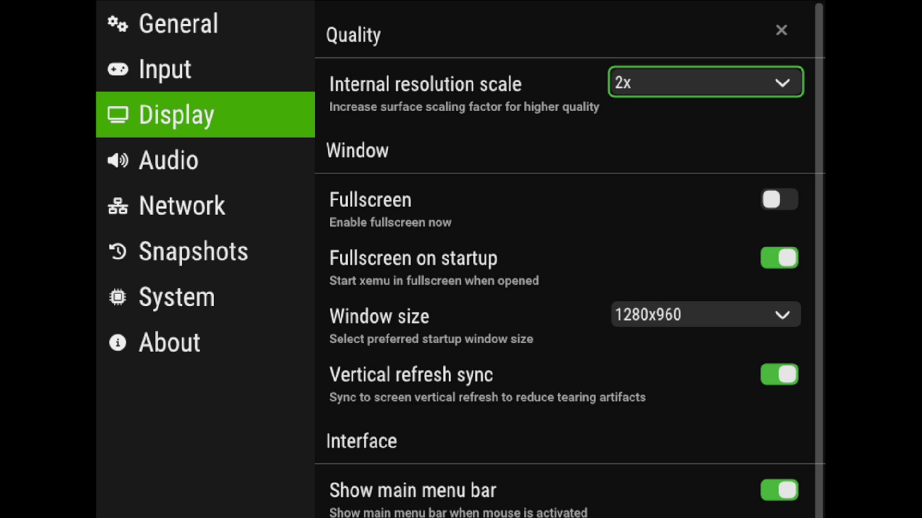
{"action": "left_click", "coordinate": [789, 318]}
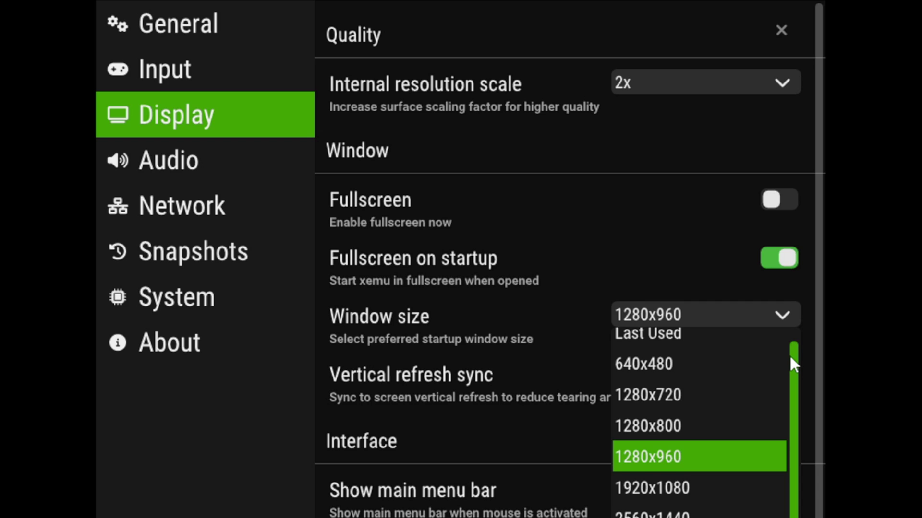
{"action": "scroll", "coordinate": [789, 355], "scroll_direction": "down", "scroll_amount": 2}
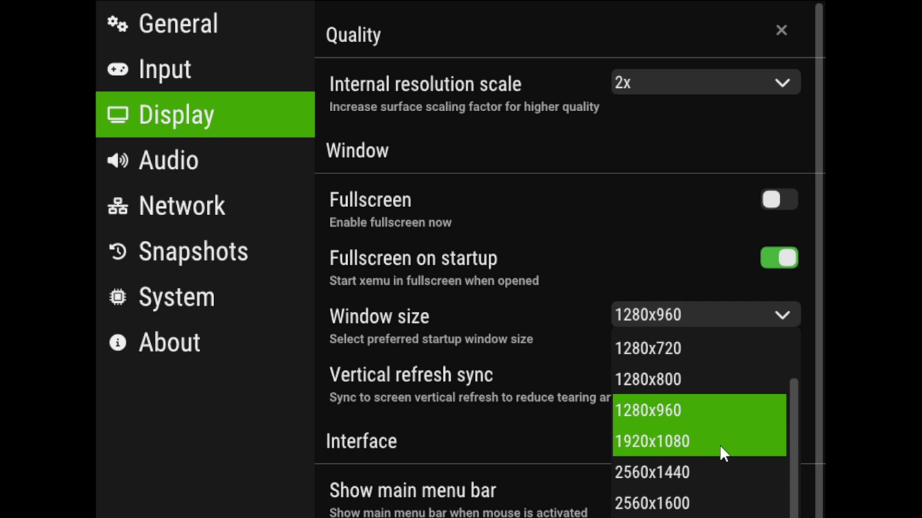
{"action": "left_click", "coordinate": [695, 439]}
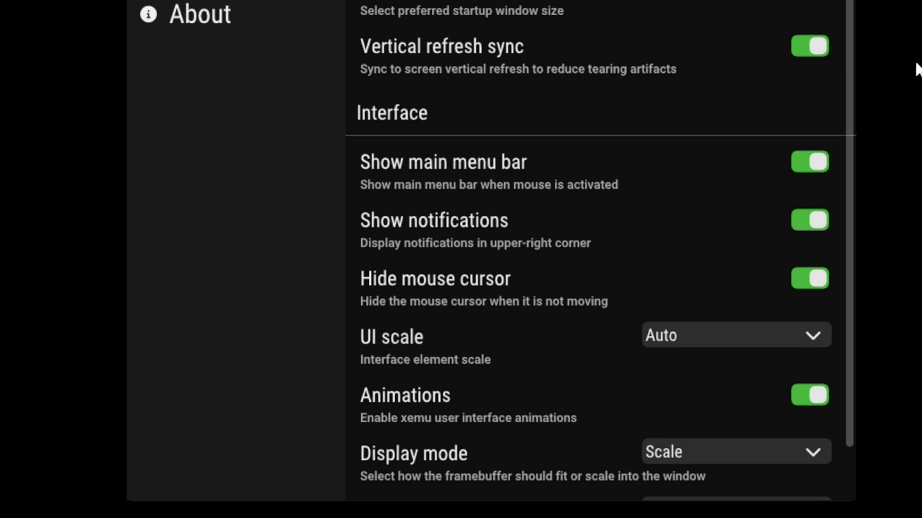
Set the displayed aspect ratio to 16:9 and open the input settings.
{"action": "left_click_drag", "start_coordinate": [848, 6], "coordinate": [857, 103]}
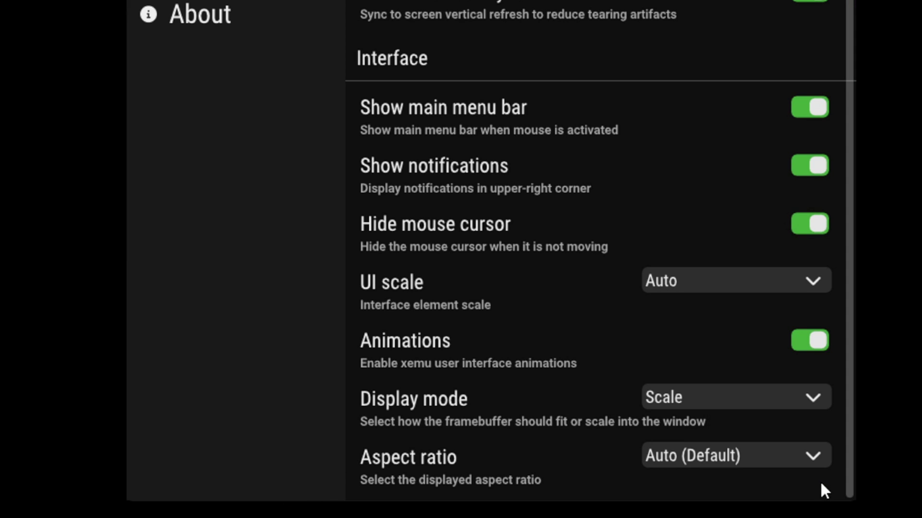
{"action": "left_click", "coordinate": [813, 454]}
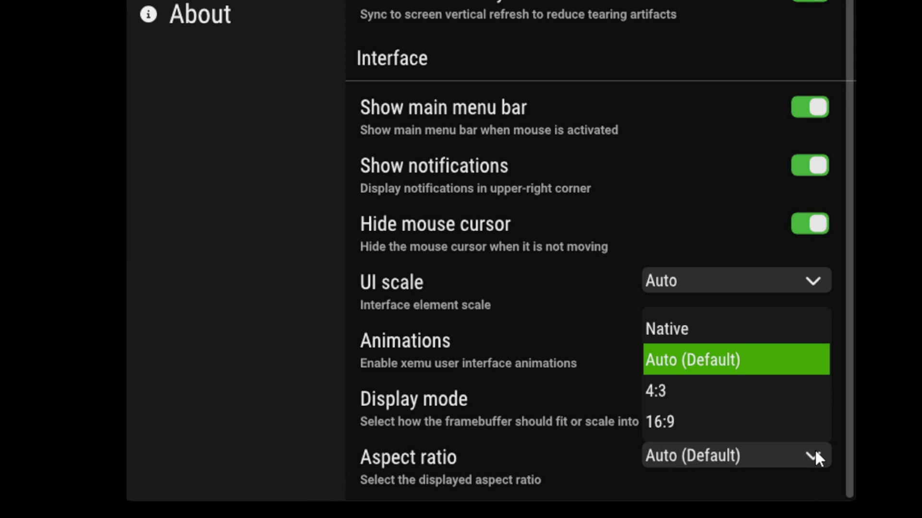
{"action": "left_click", "coordinate": [692, 421]}
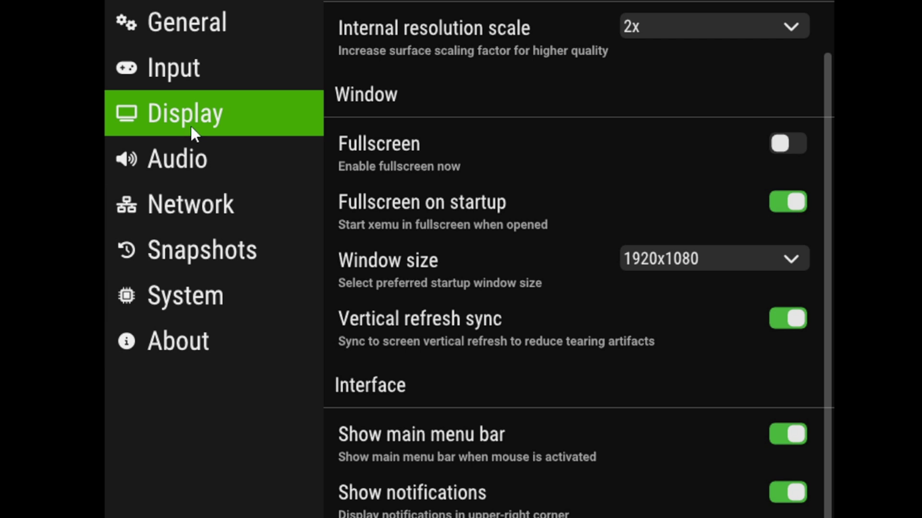
{"action": "left_click", "coordinate": [201, 66]}
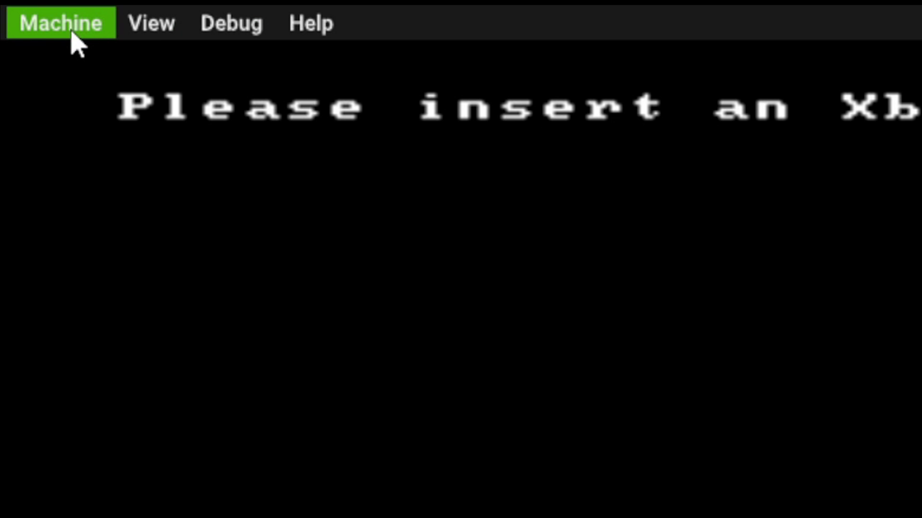
Load an Xbox game disc image (.iso) from the Desktop folder into the emulated machine.
{"action": "left_click", "coordinate": [71, 32]}
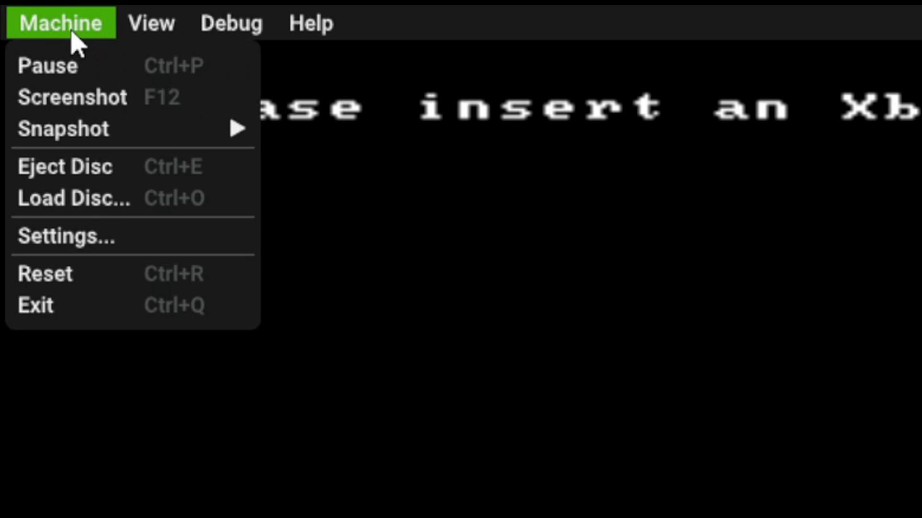
{"action": "left_click", "coordinate": [97, 205]}
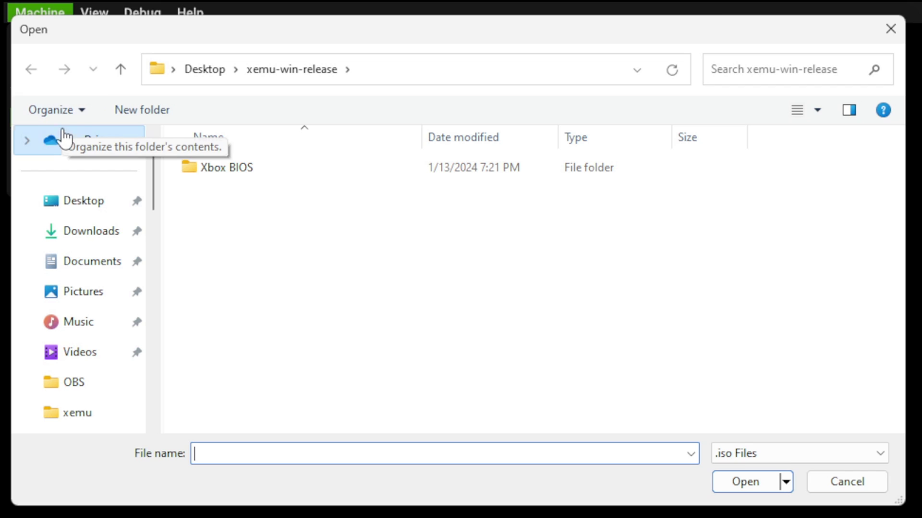
{"action": "left_click", "coordinate": [70, 204]}
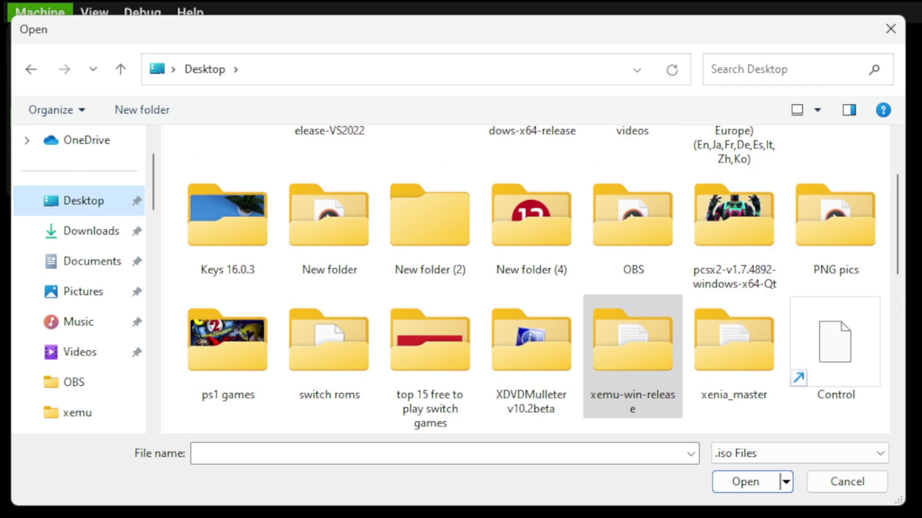
{"action": "left_click_drag", "start_coordinate": [905, 205], "coordinate": [905, 360]}
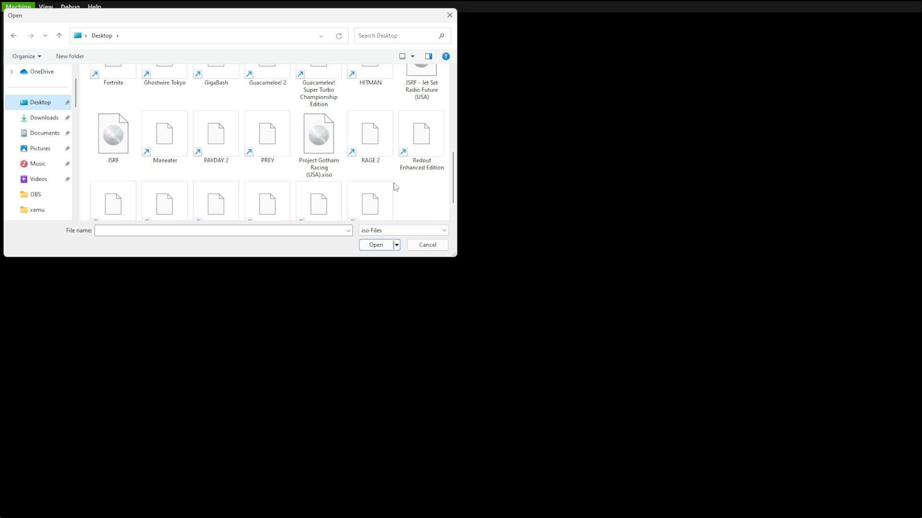
{"action": "left_click", "coordinate": [422, 197]}
{"action": "double_click", "coordinate": [422, 197]}
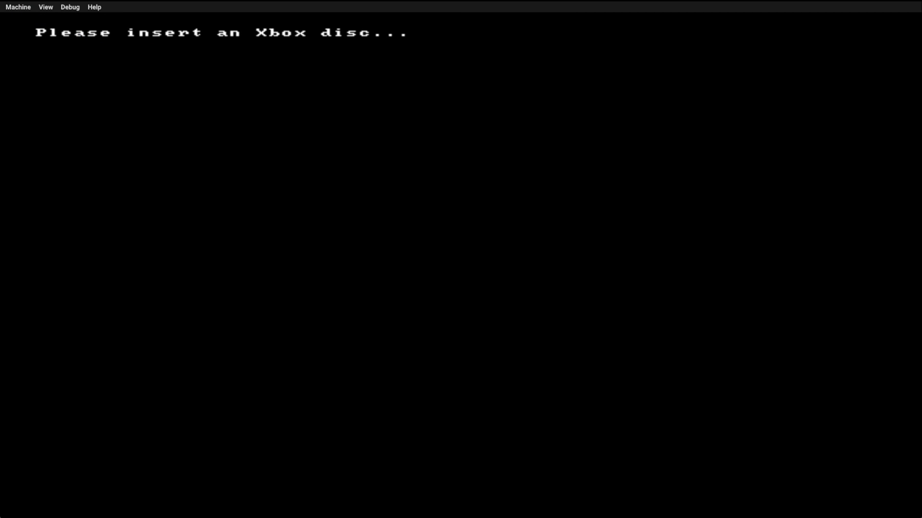
Close the emulator and launch xemu again from the xemu-win-release folder on the desktop.
{"action": "key", "text": "alt+F4"}
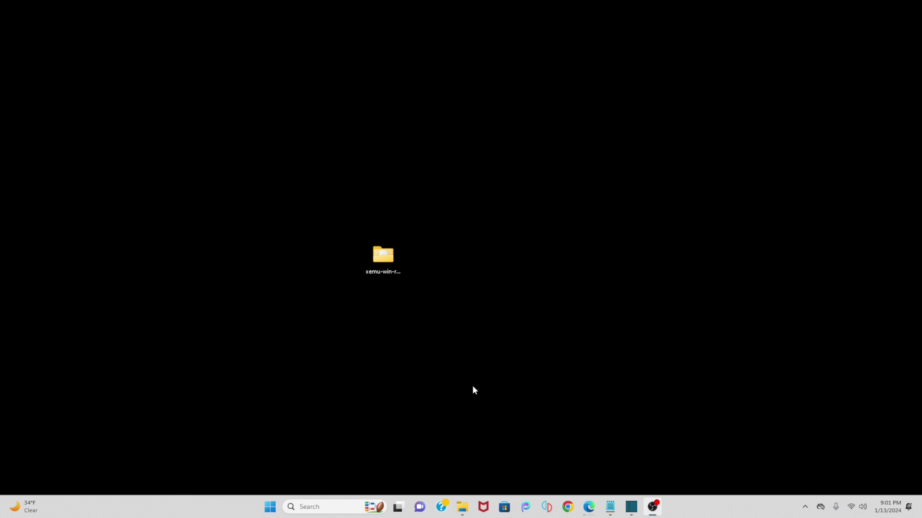
{"action": "double_click", "coordinate": [383, 257]}
{"action": "double_click", "coordinate": [337, 268]}
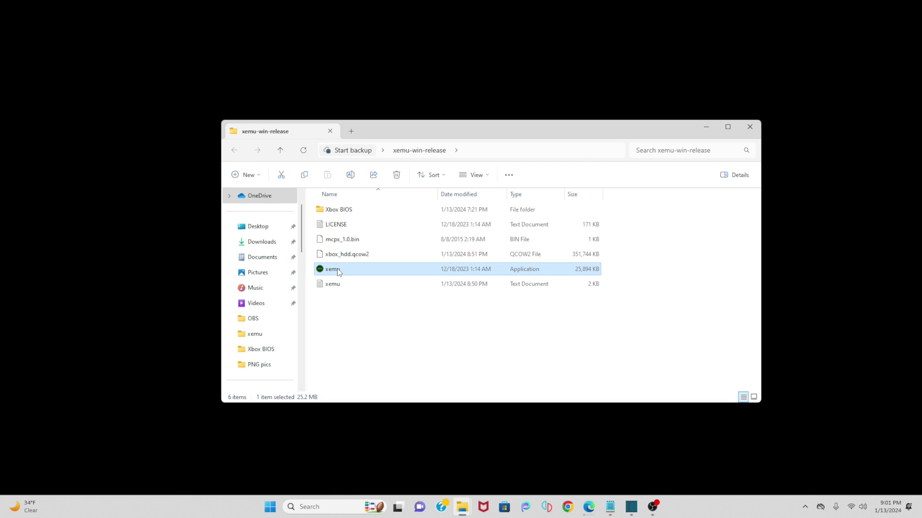